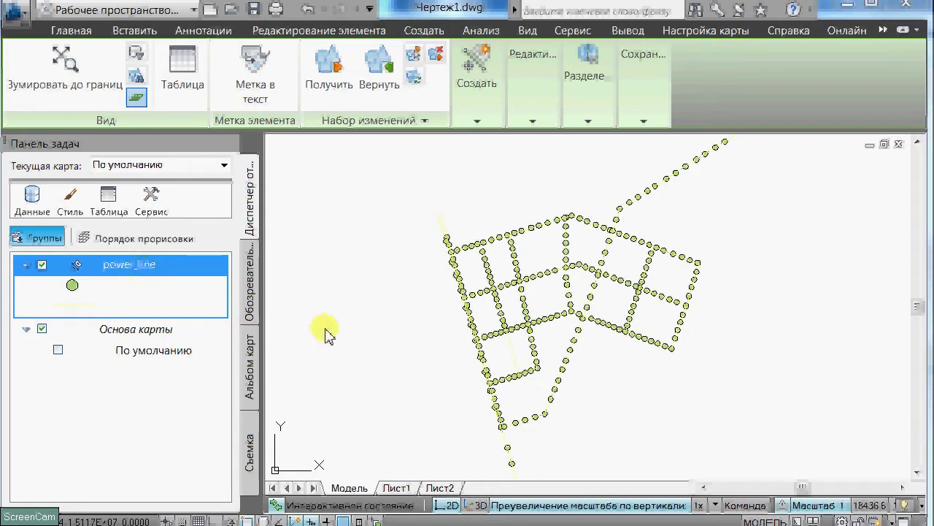
# Open the data table of the power_line layer, review its attribute records, and close it.
pyautogui.moveTo(171, 274)
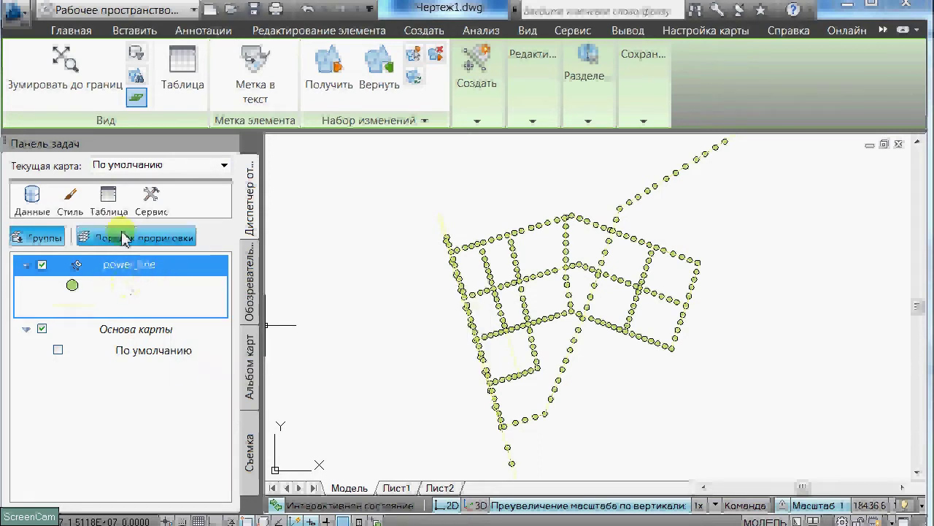
pyautogui.click(109, 201)
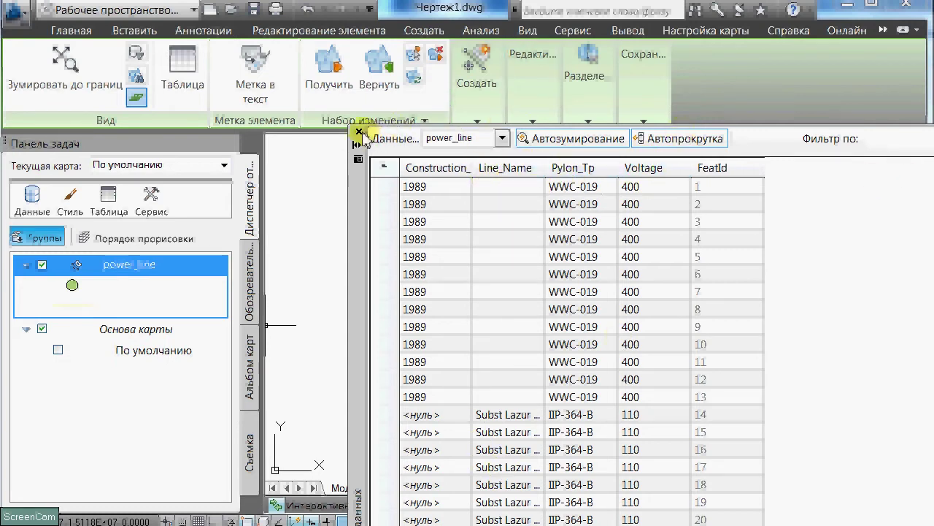
pyautogui.click(352, 165)
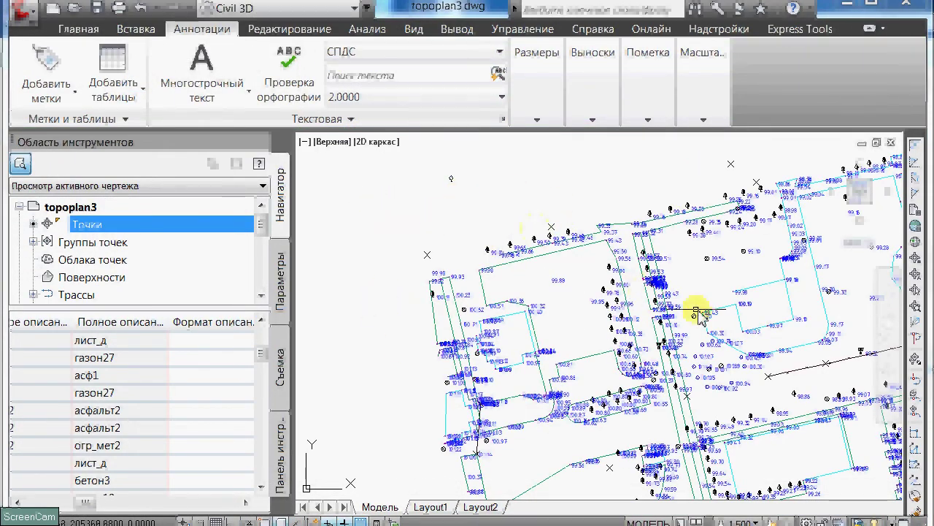
# In Civil 3D, examine the topoplan3 survey points and their number, coordinate, elevation and description columns in the point list.
pyautogui.scroll(3, 697, 310)
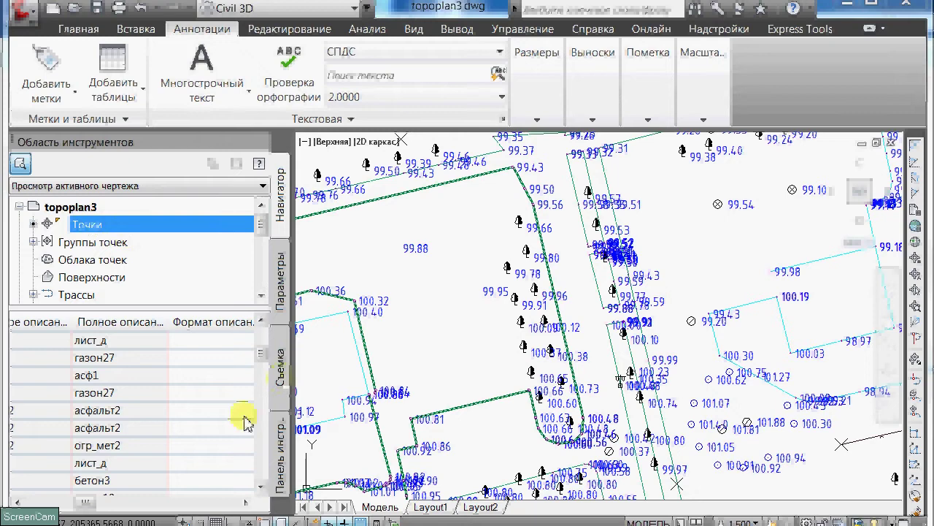
pyautogui.moveTo(87, 502); pyautogui.dragTo(26, 504)
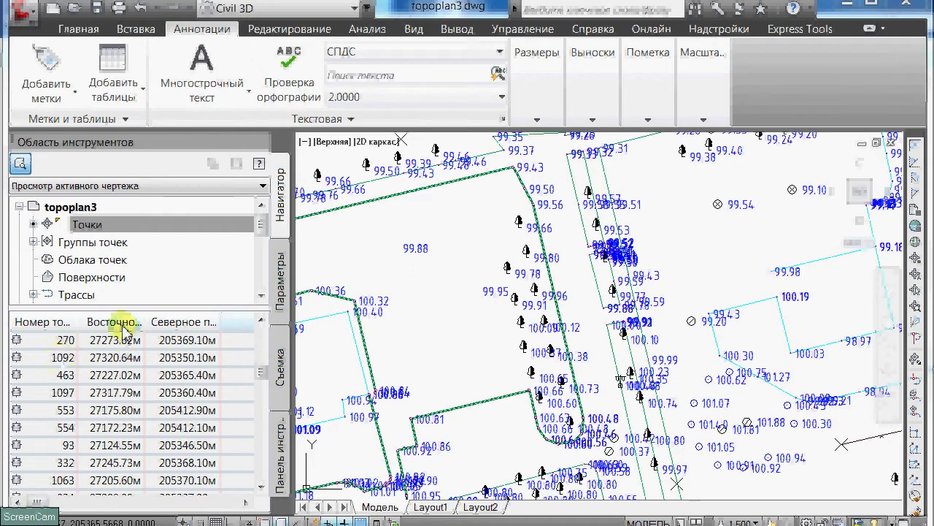
pyautogui.moveTo(36, 502); pyautogui.dragTo(65, 502)
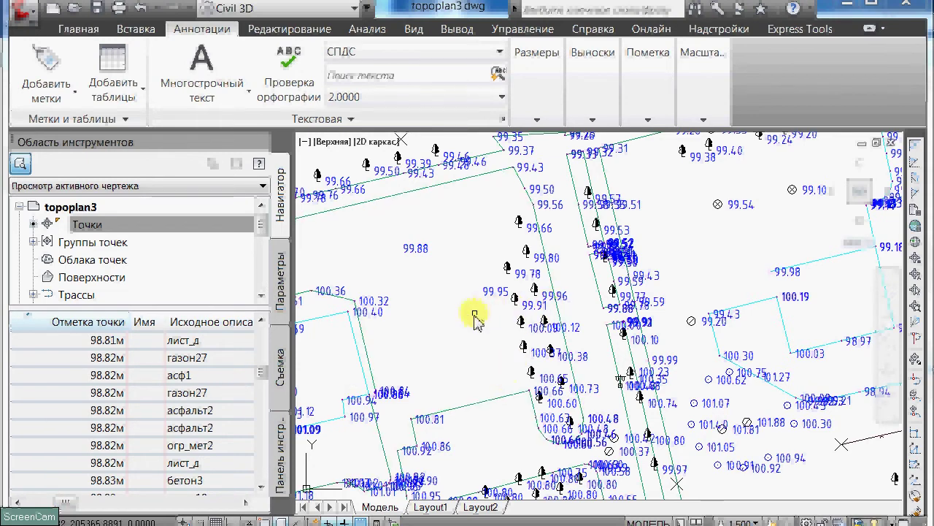
pyautogui.scroll(-5, 719, 321)
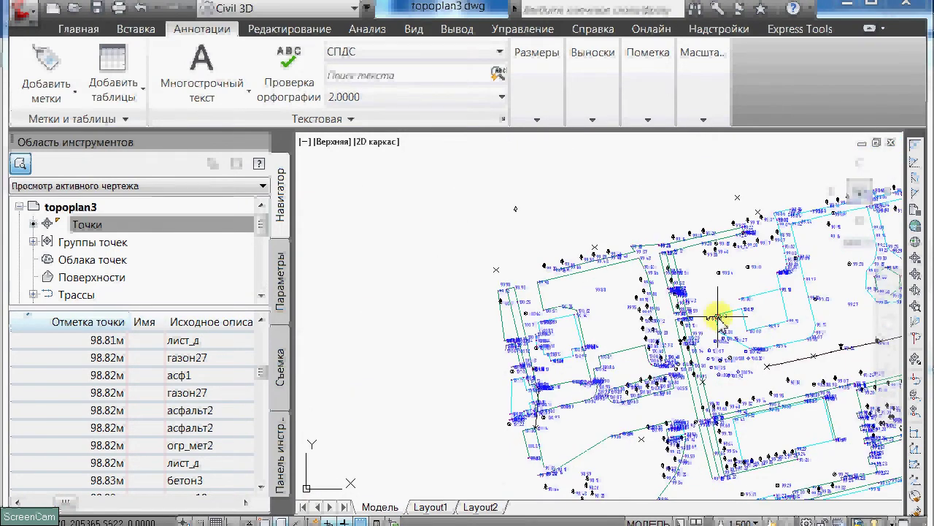
pyautogui.moveTo(717, 318)
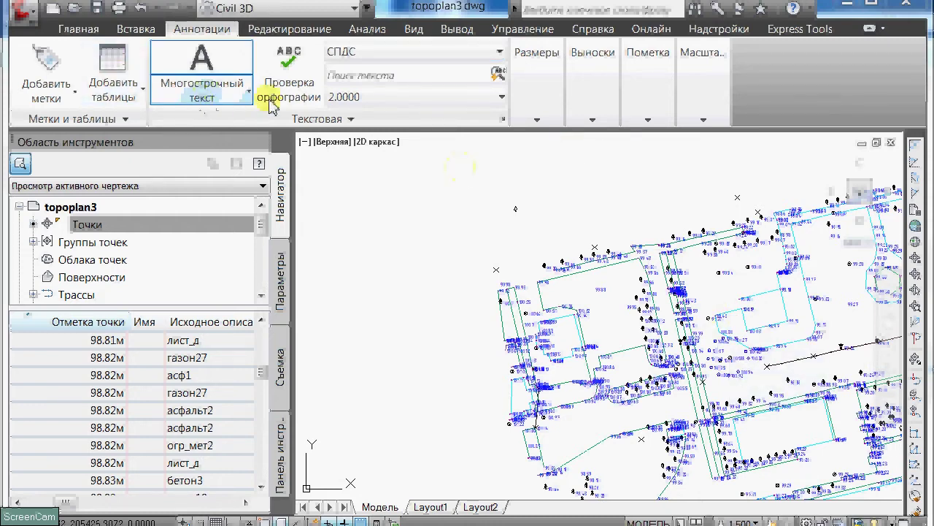
# Start a new point table and assign it the point groups from Хвойные деревья through Колодцы водопровода.
pyautogui.click(128, 85)
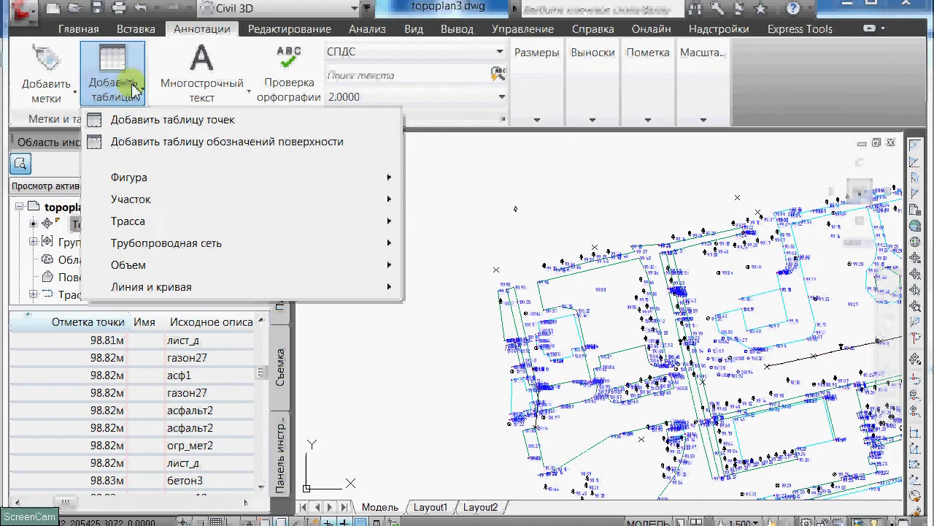
pyautogui.click(121, 119)
pyautogui.click(430, 216)
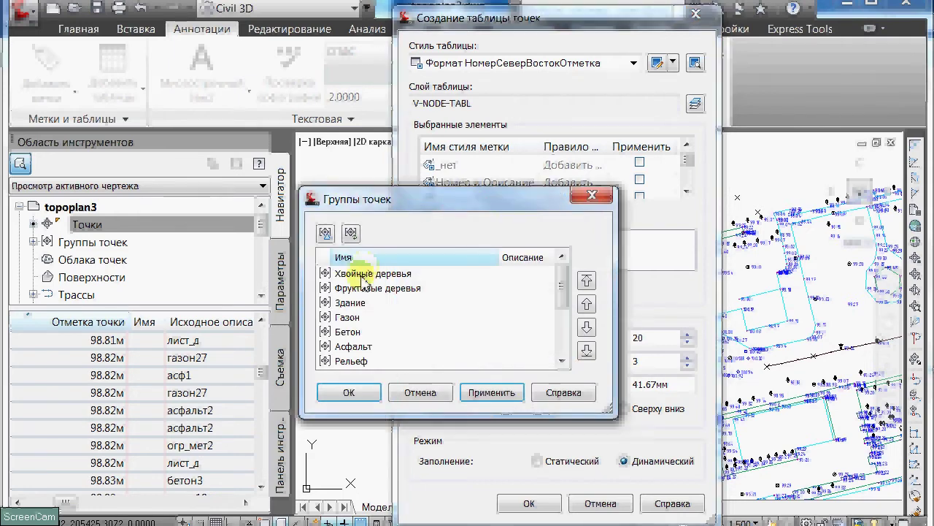
pyautogui.click(363, 277)
pyautogui.moveTo(560, 293); pyautogui.dragTo(560, 353)
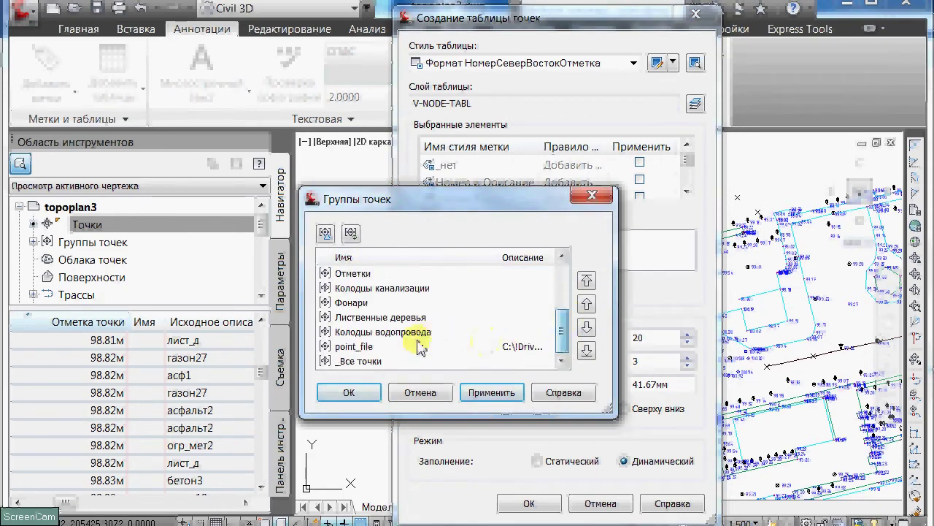
pyautogui.keyDown('shift'); pyautogui.click(376, 333); pyautogui.keyUp('shift')
pyautogui.click(365, 392)
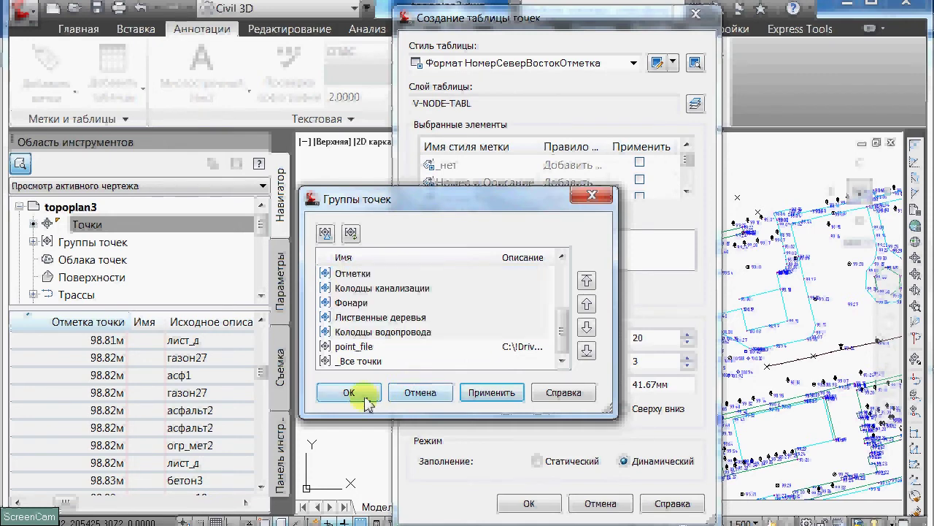
# Accept the point table settings and place the table in the empty area below the site plan.
pyautogui.click(530, 504)
pyautogui.scroll(-5, 380, 164)
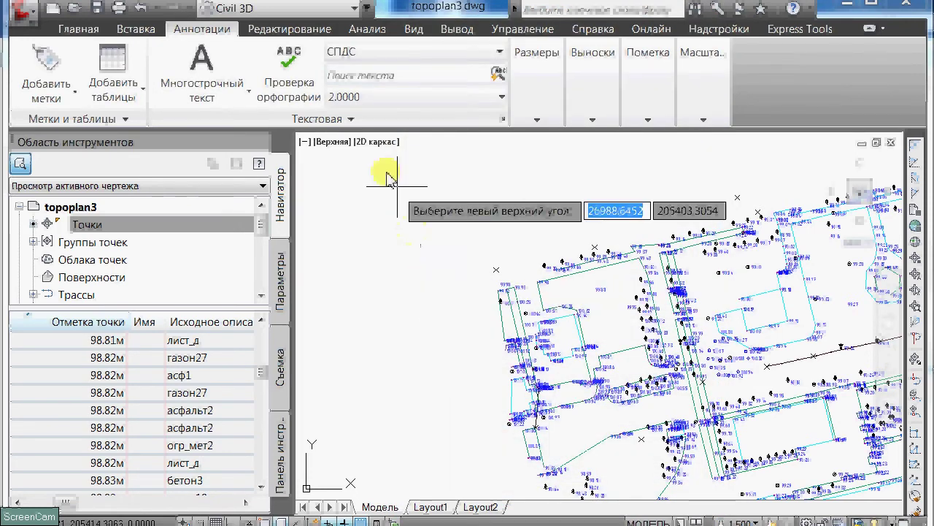
pyautogui.click(430, 312)
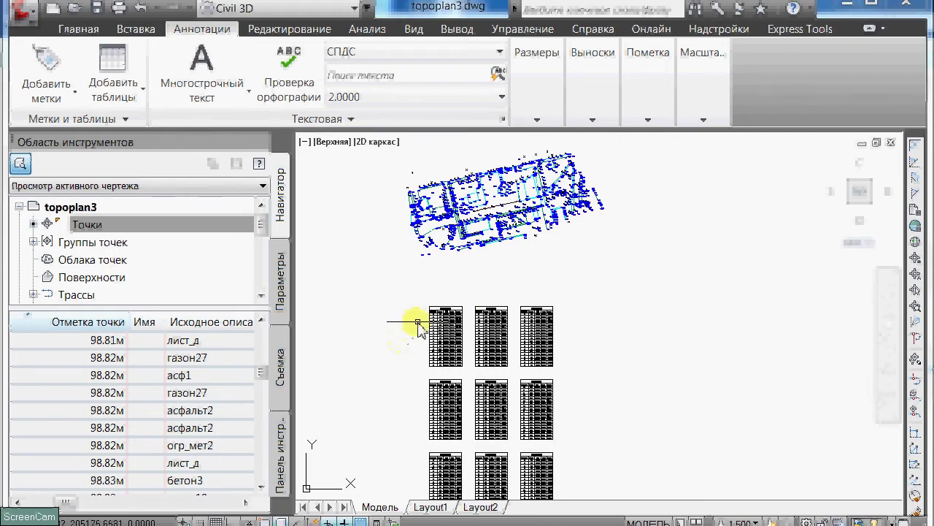
# Set the maximum number of rows per table to 1200 in the point table's properties and deselect the table.
pyautogui.scroll(4, 431, 321)
pyautogui.scroll(5, 442, 321)
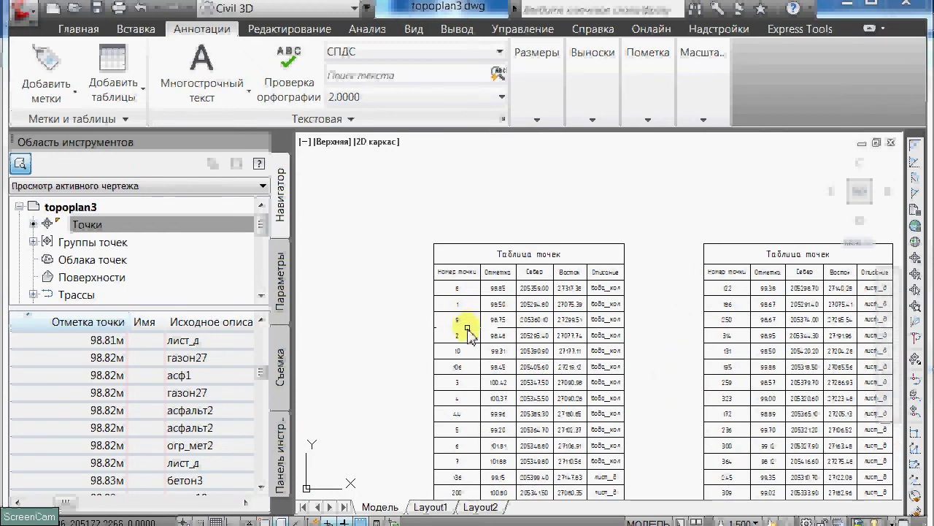
pyautogui.click(469, 336)
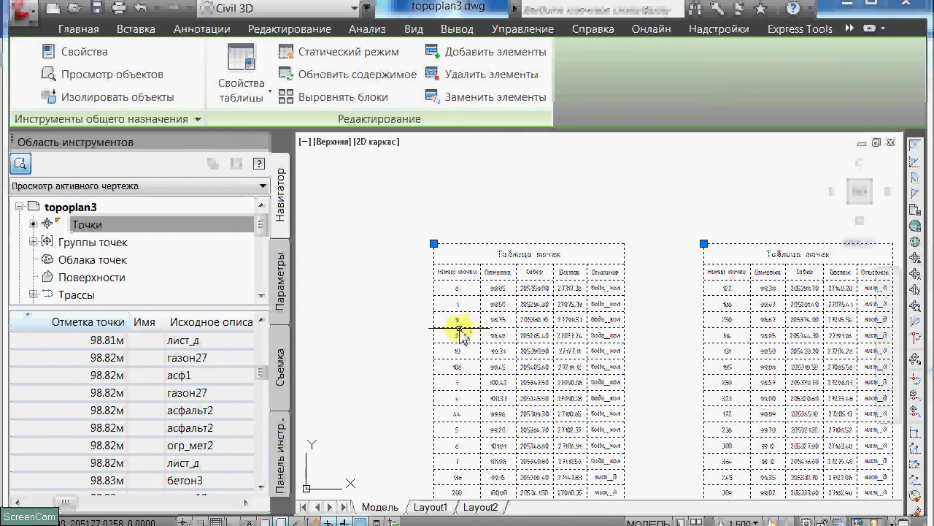
pyautogui.rightClick(460, 330)
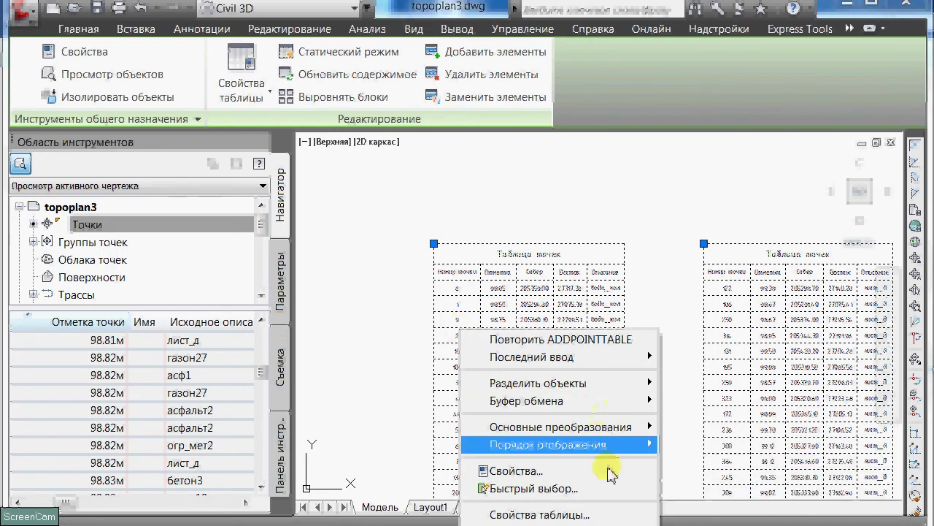
pyautogui.click(580, 514)
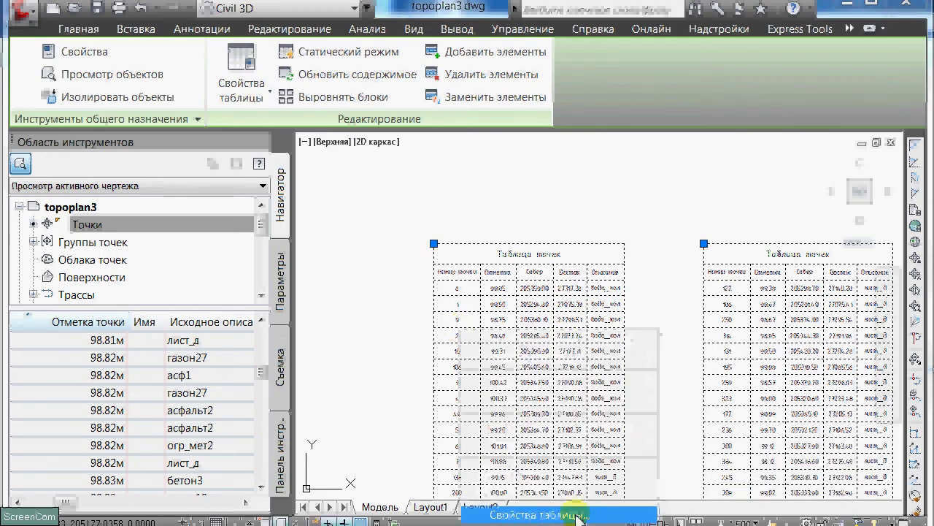
pyautogui.click(686, 286)
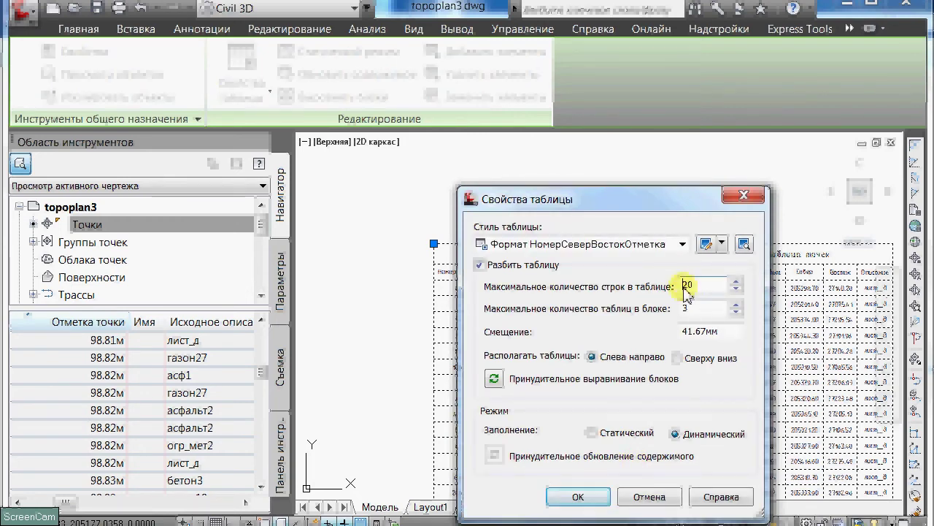
pyautogui.write('1')
pyautogui.press('End')
pyautogui.write('0')
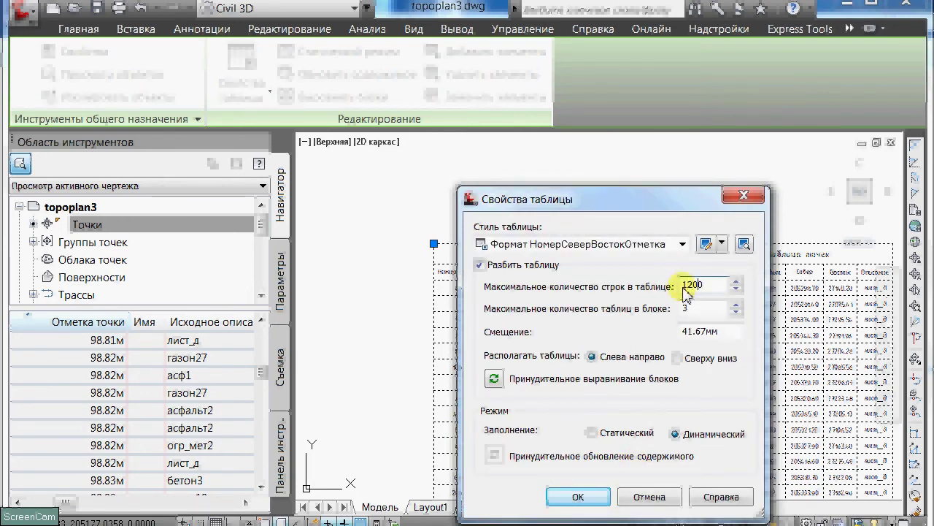
pyautogui.click(578, 496)
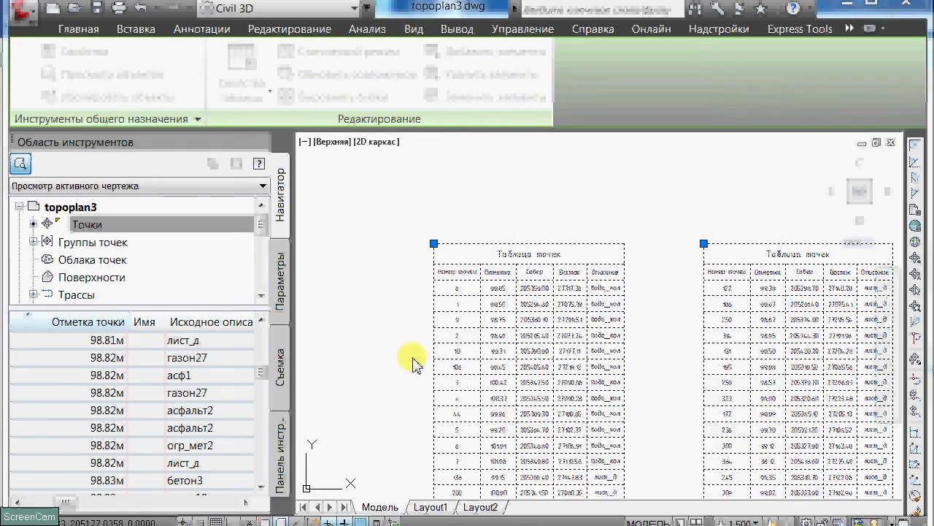
pyautogui.press('Escape')
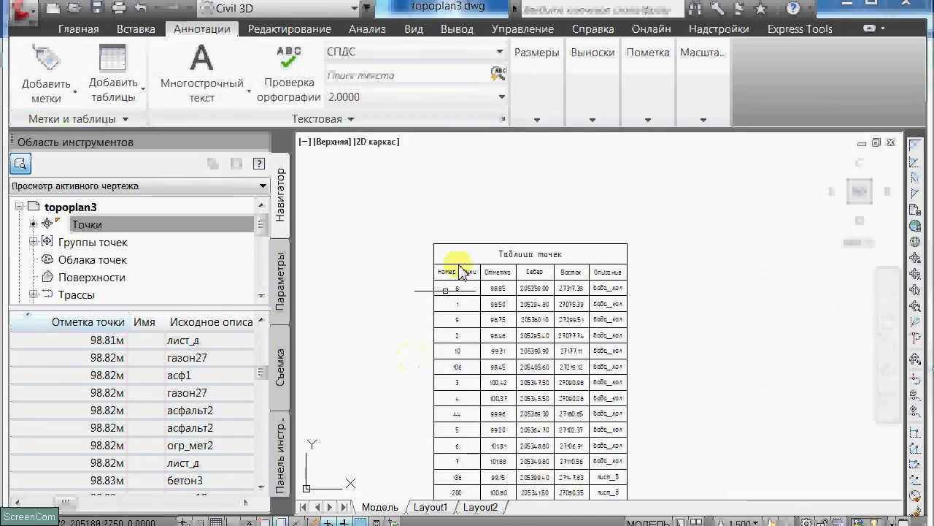
pyautogui.scroll(-6, 445, 202)
pyautogui.scroll(-1, 448, 209)
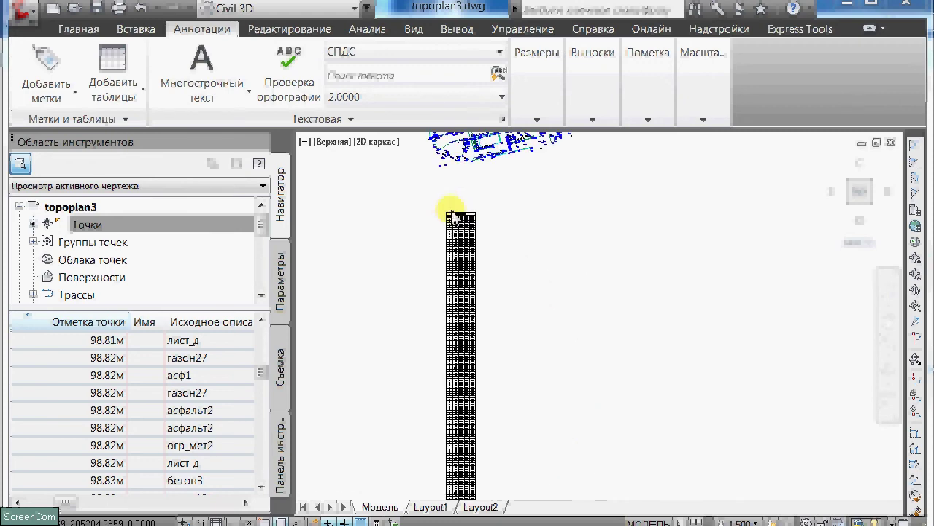
pyautogui.scroll(3, 449, 208)
pyautogui.scroll(-4, 556, 335)
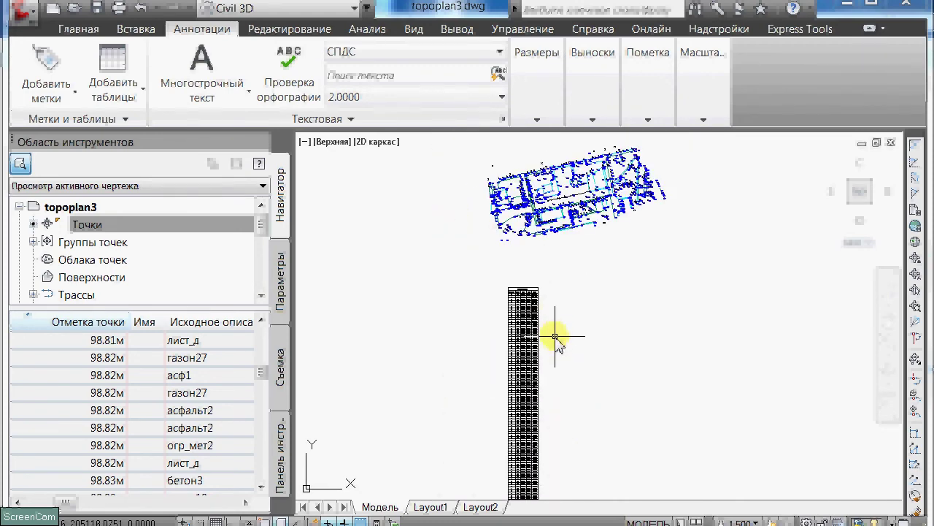